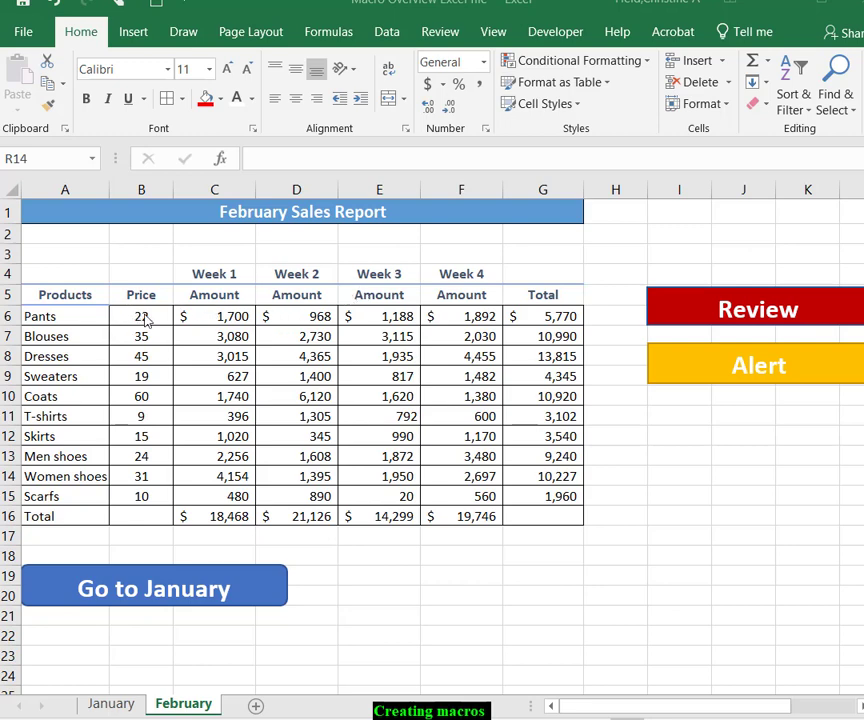
Step: With B6 selected, start recording a macro named Review stored in This Workbook
left_click(142, 315)
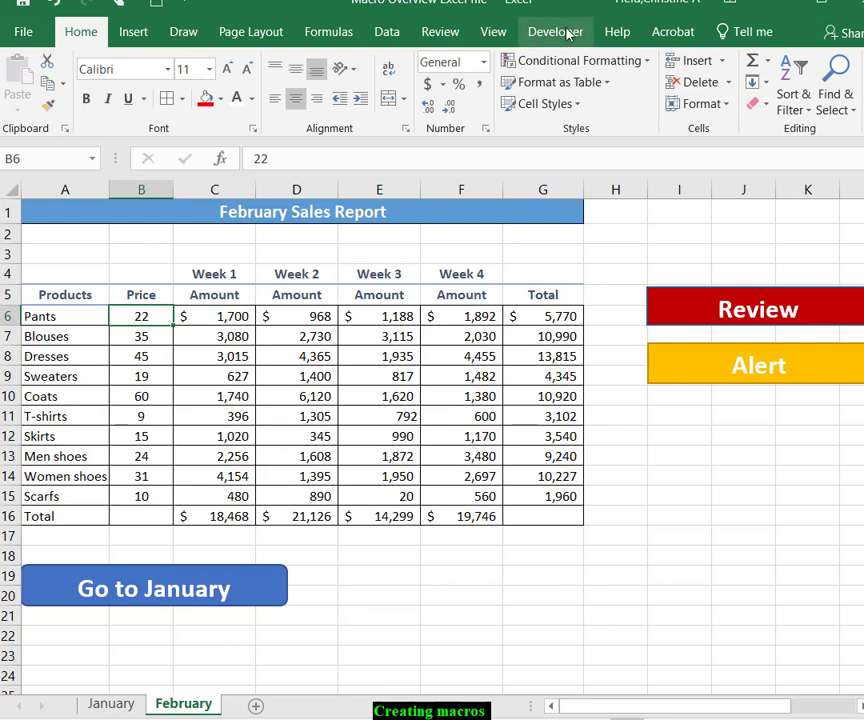
left_click(566, 32)
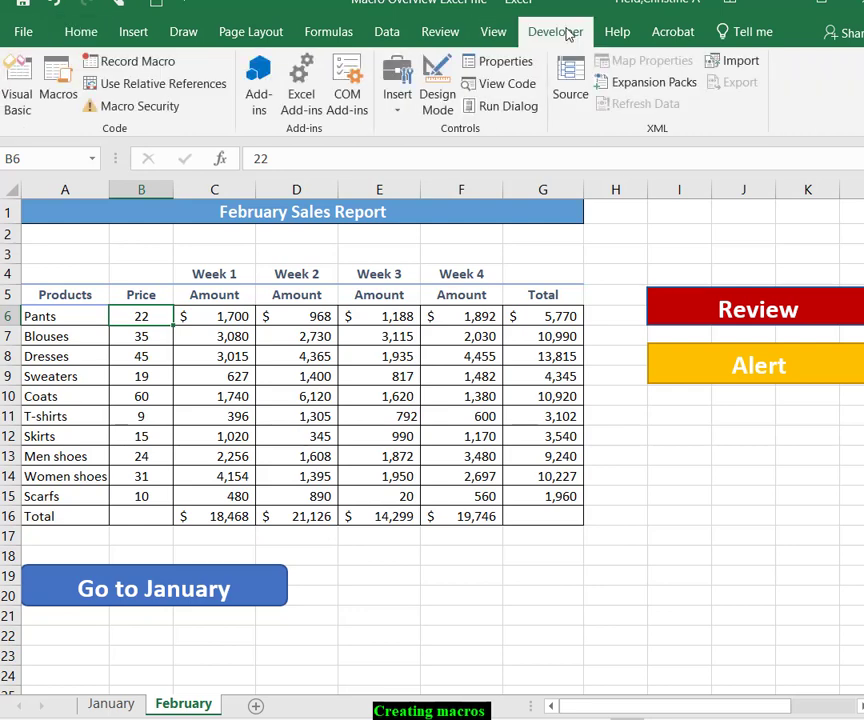
left_click(133, 62)
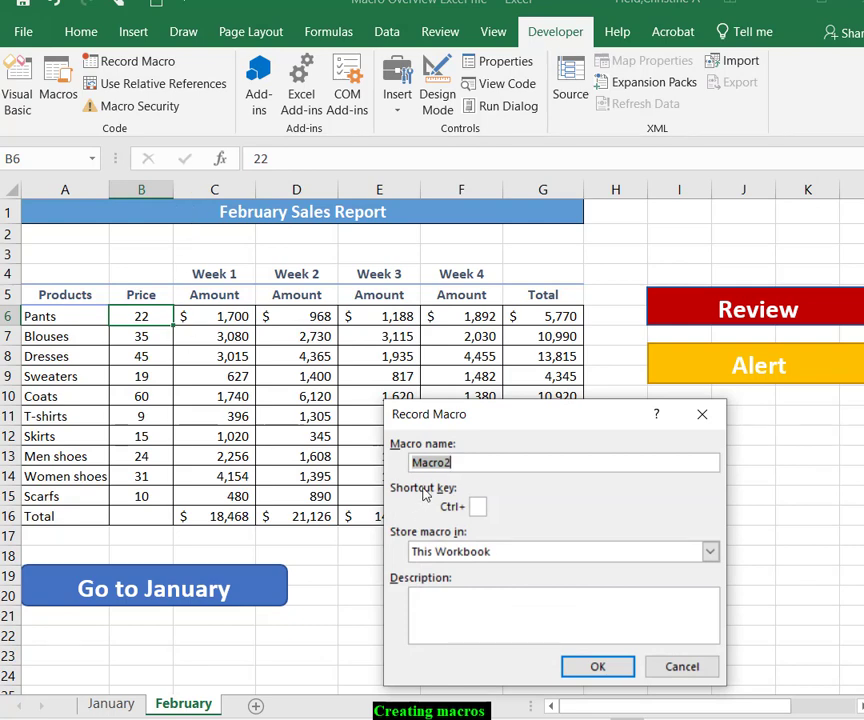
type("Review")
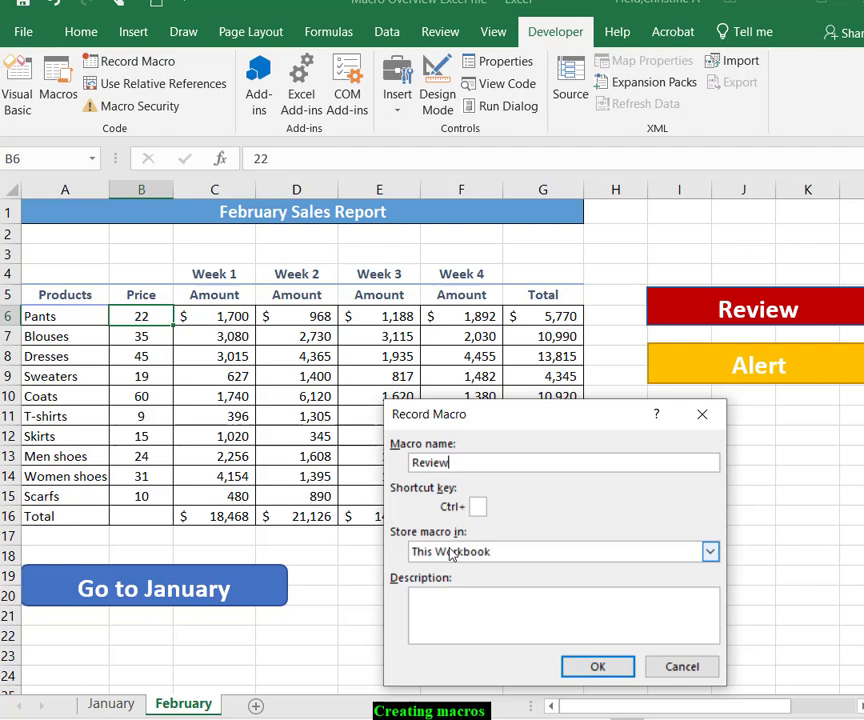
left_click(710, 552)
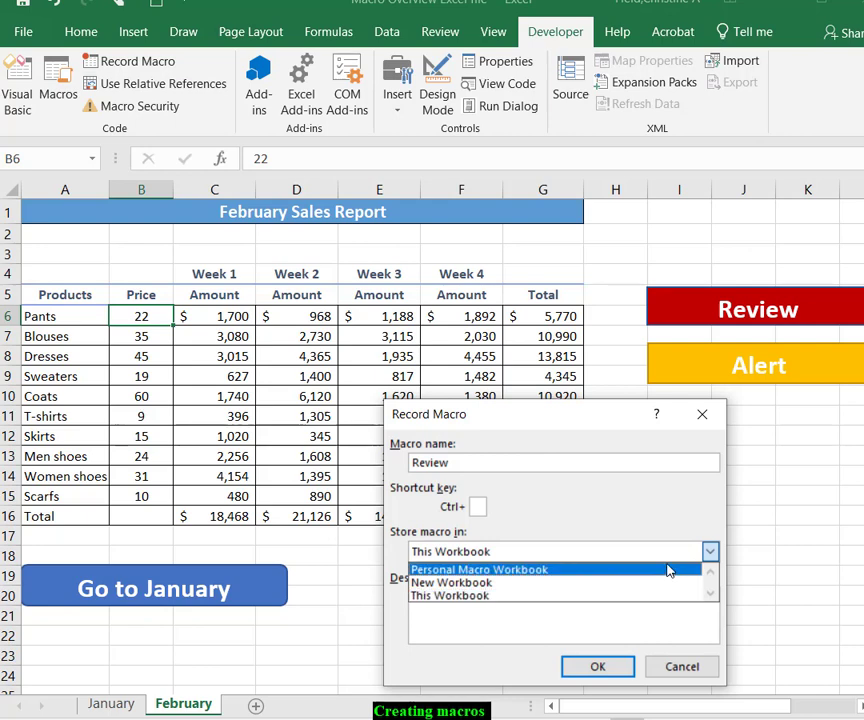
left_click(652, 598)
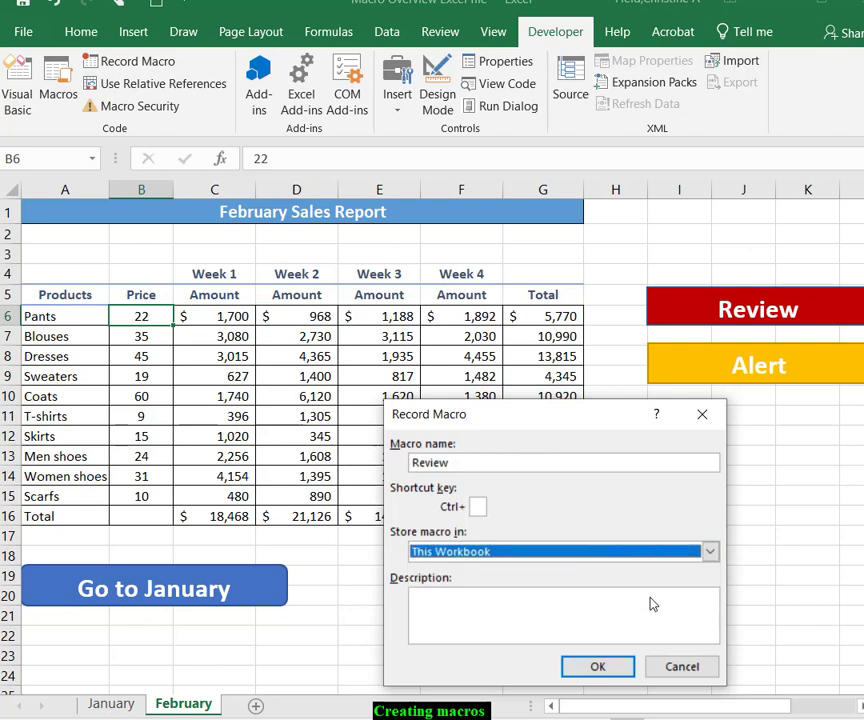
Step: Give the macro the description 'Flag for immediate review'
left_click(494, 616)
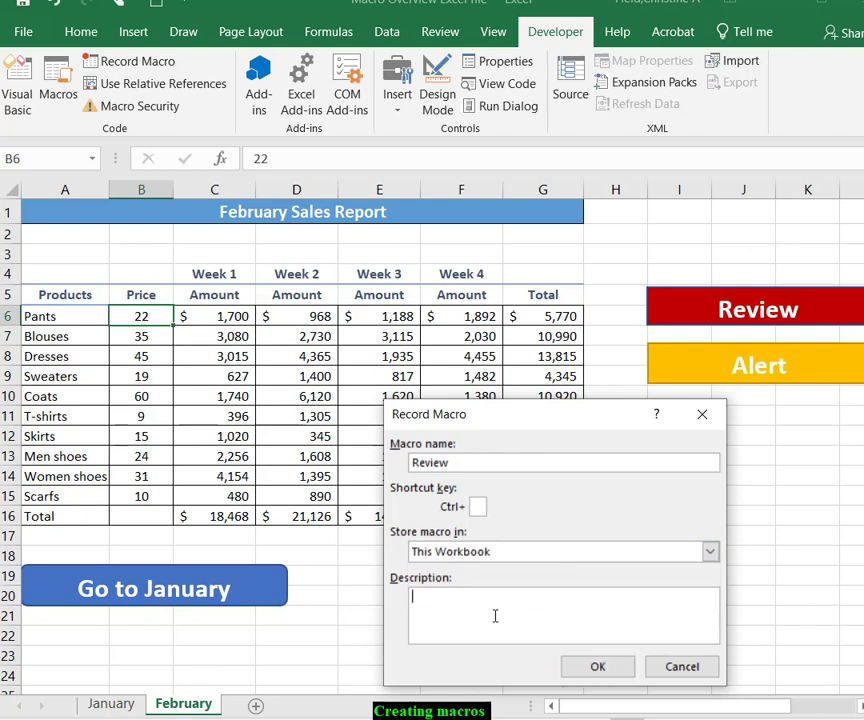
type("Flagg for")
key("BackSpace")
key("BackSpace")
key("BackSpace")
key("BackSpace")
key("BackSpace")
key("BackSpace")
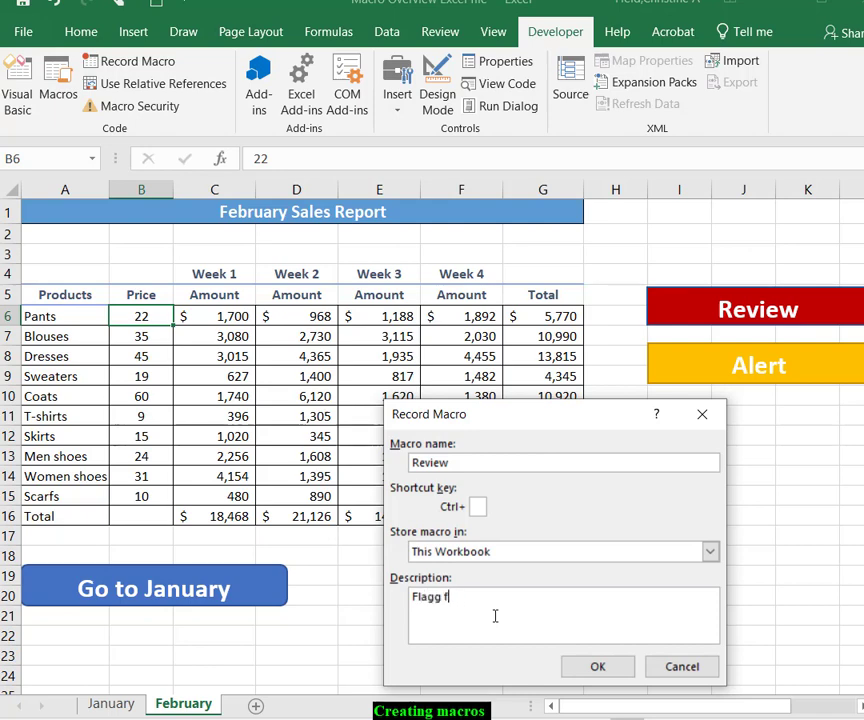
type("for immediate review")
Step: Begin recording and give B6 a dark red fill with white font colour
left_click(597, 665)
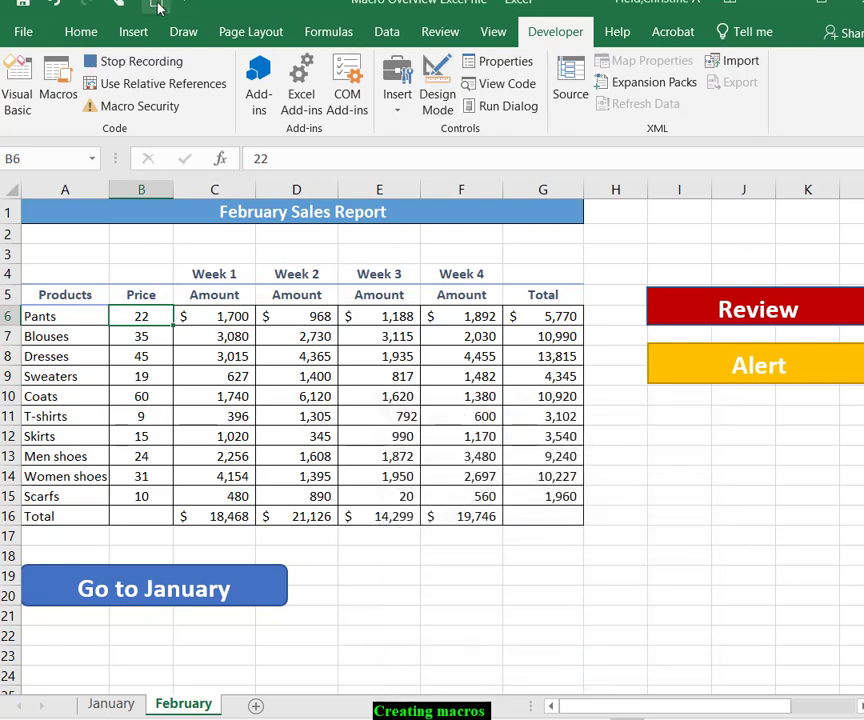
left_click(81, 33)
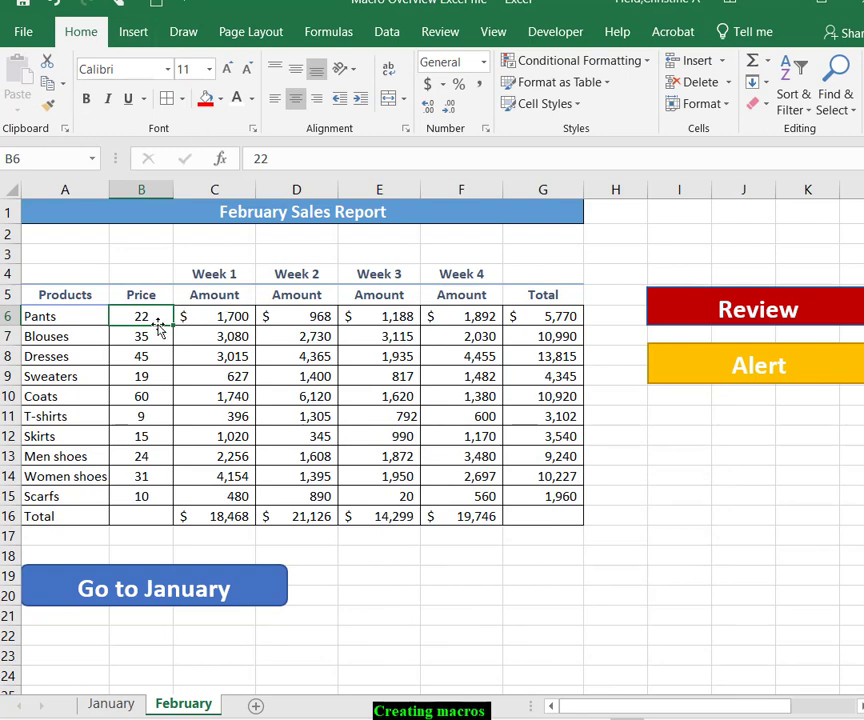
left_click(219, 99)
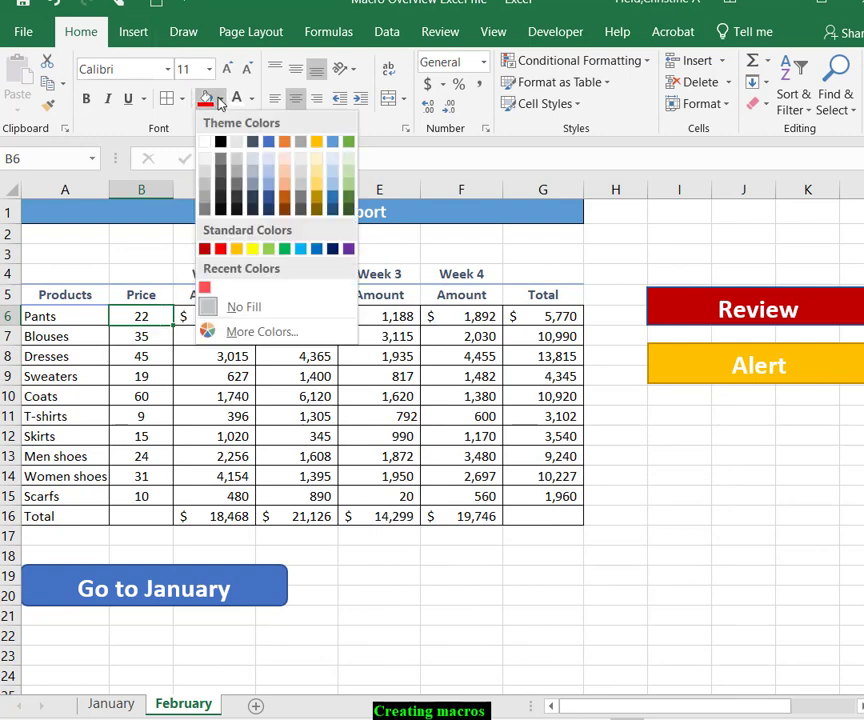
left_click(204, 249)
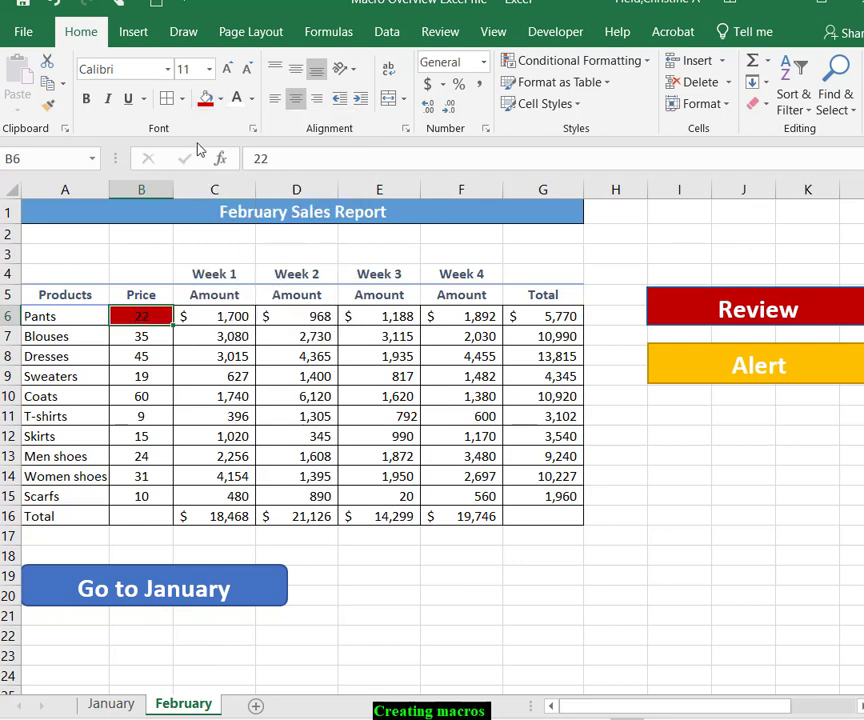
left_click(253, 99)
key("Escape")
Step: Make B6's text bold at 14 pt with a thick outside border, then select C8
left_click(86, 100)
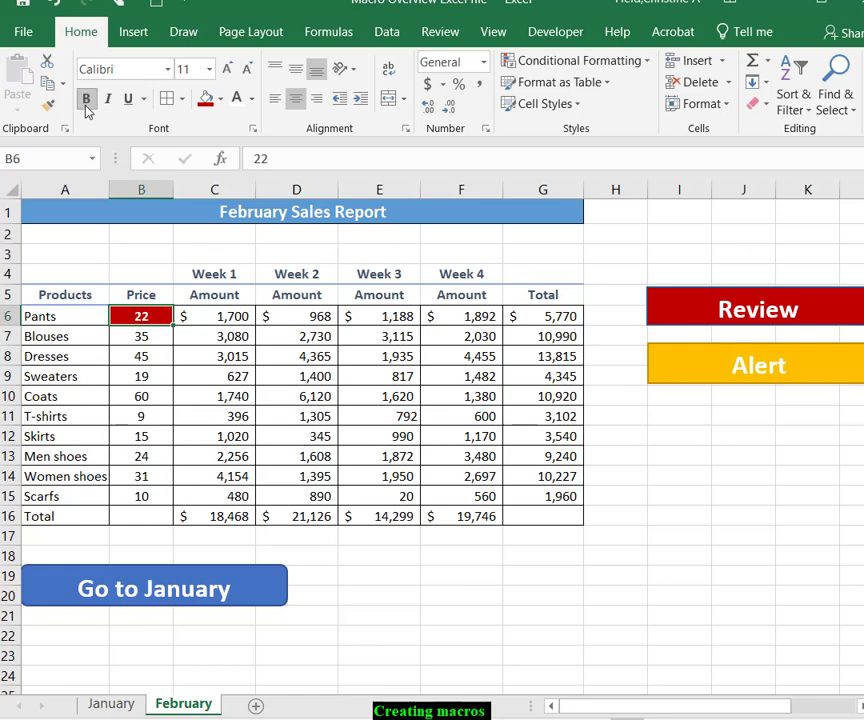
left_click(209, 69)
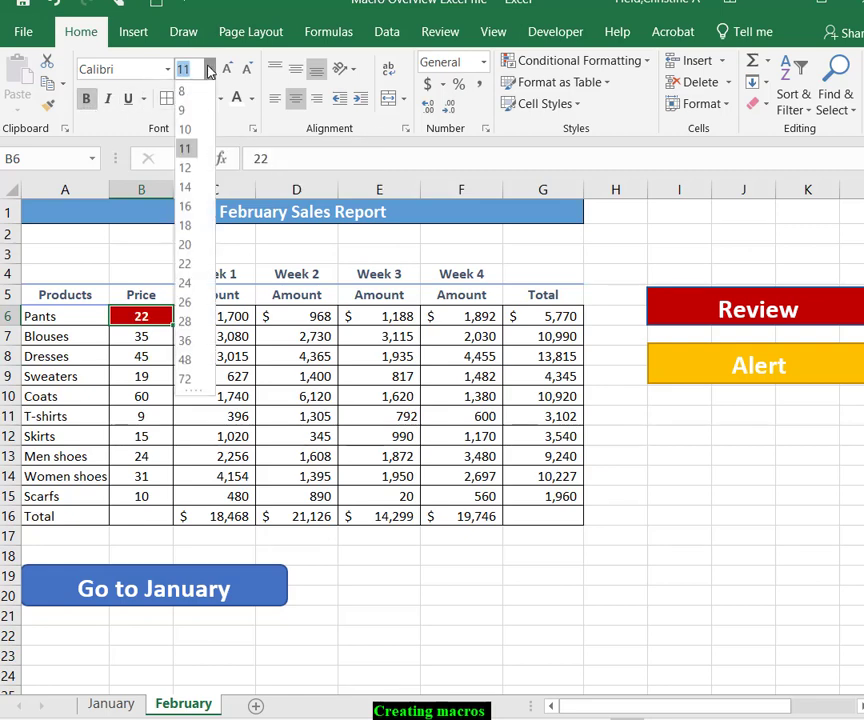
left_click(186, 186)
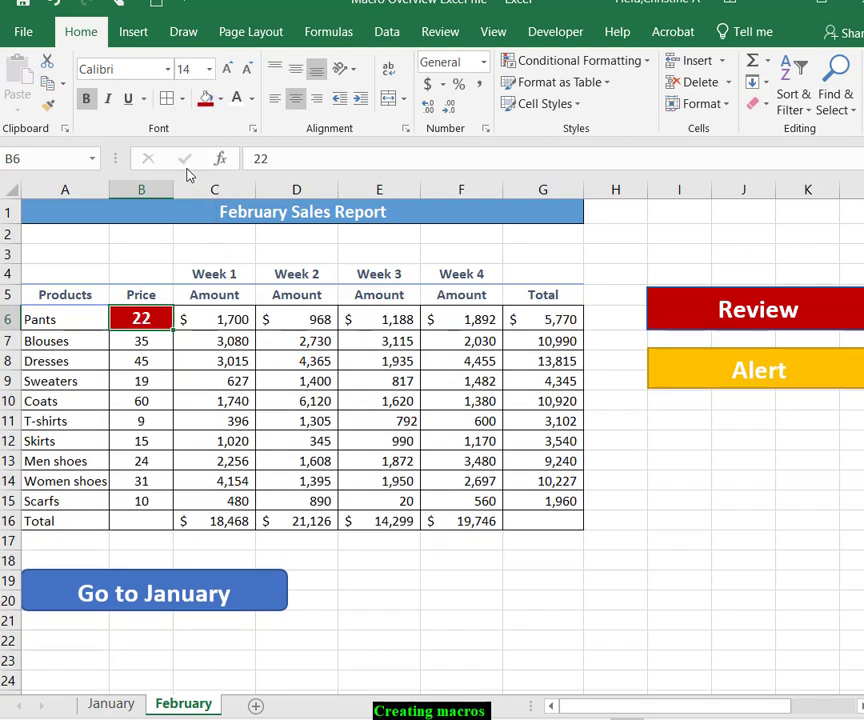
left_click(181, 98)
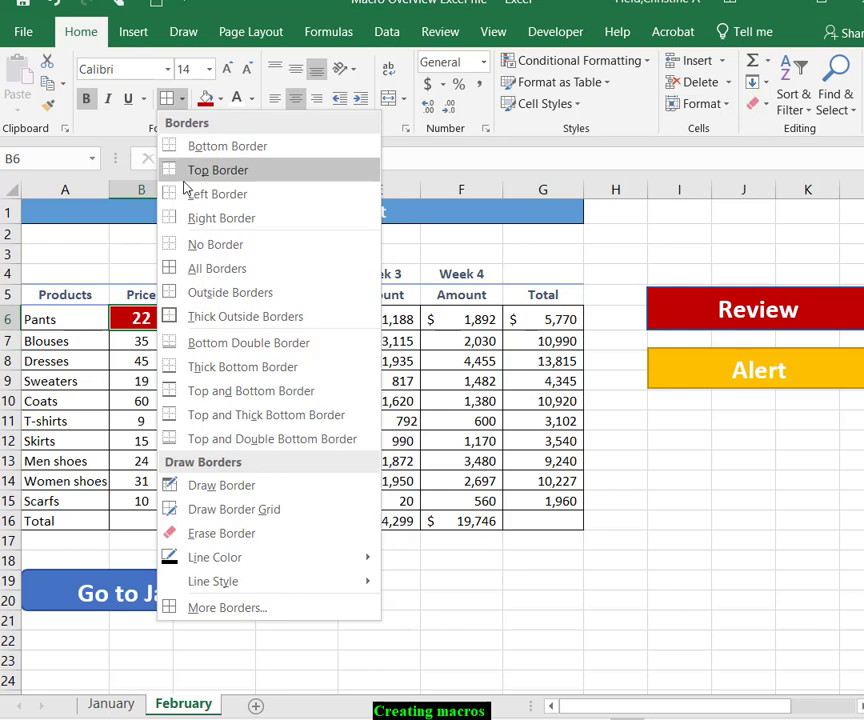
left_click(192, 316)
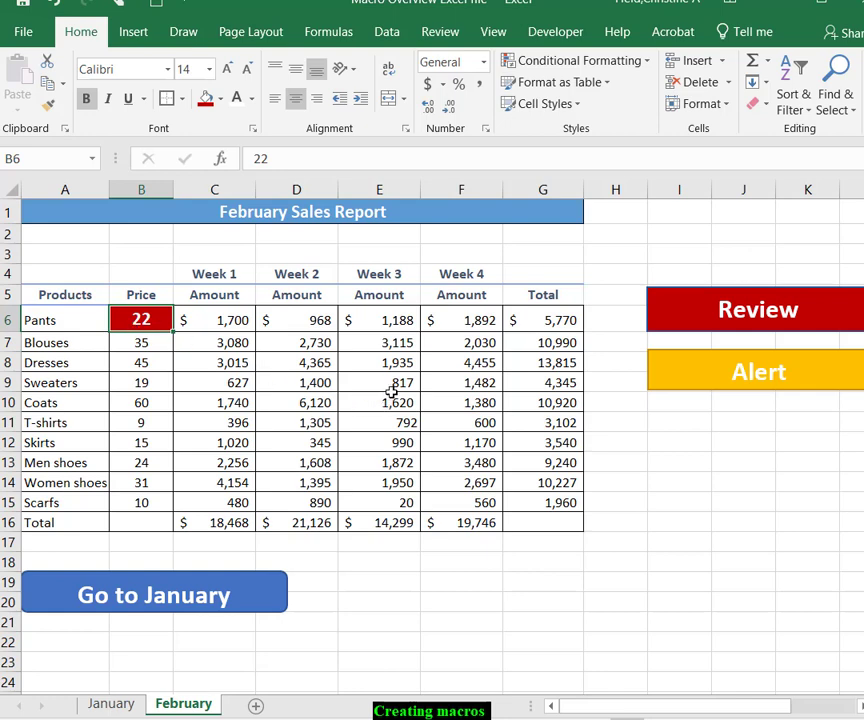
left_click(230, 367)
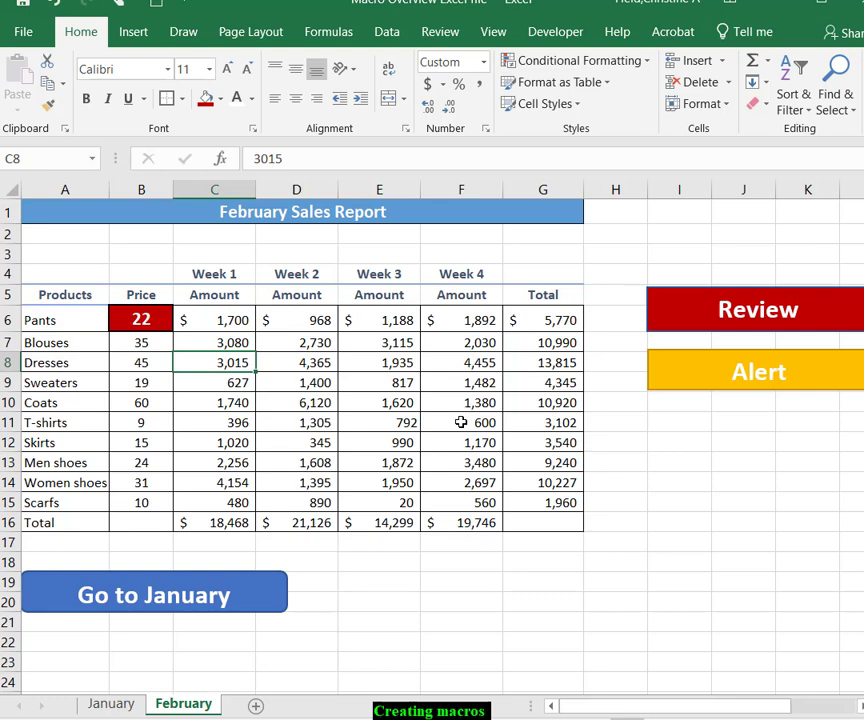
Step: Run the Review macro on C8 from View > Macros
left_click(556, 32)
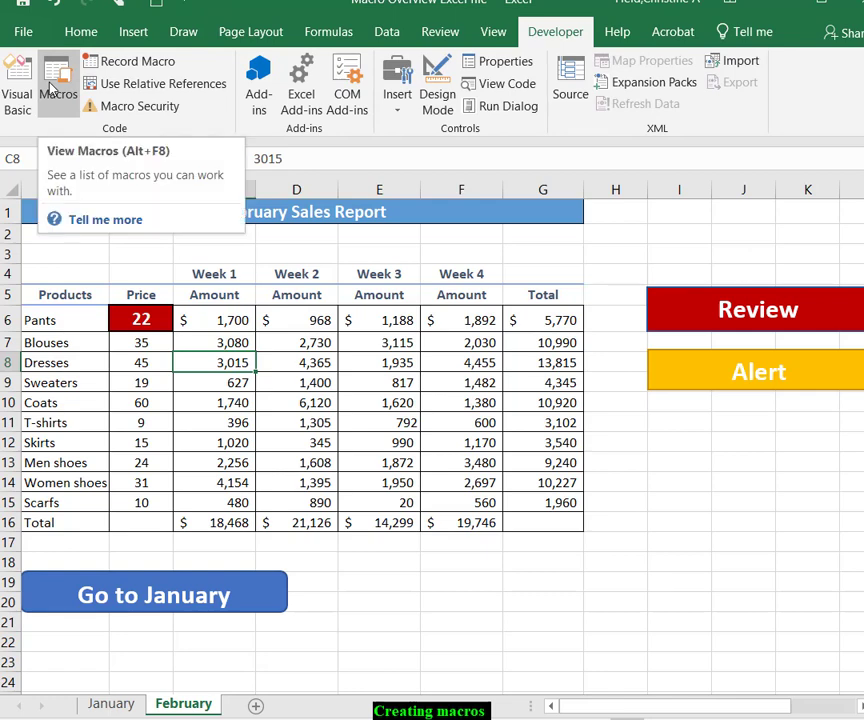
left_click(494, 36)
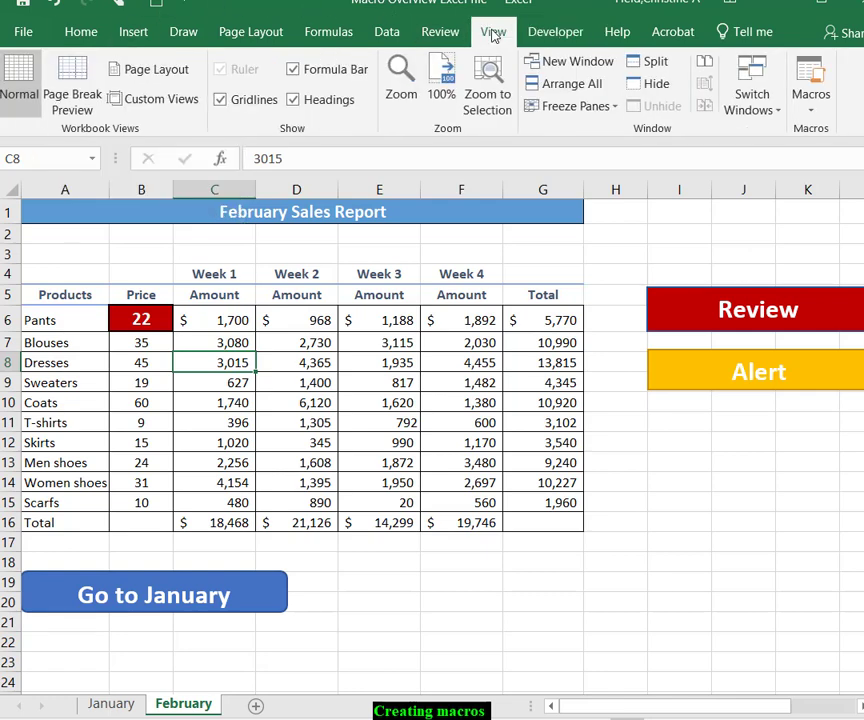
left_click(822, 116)
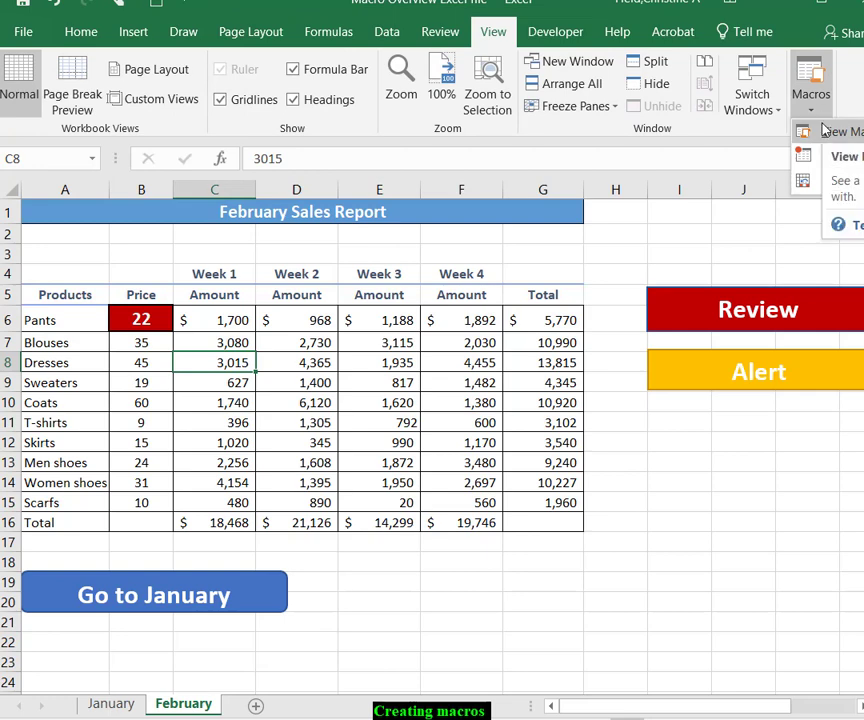
left_click(824, 131)
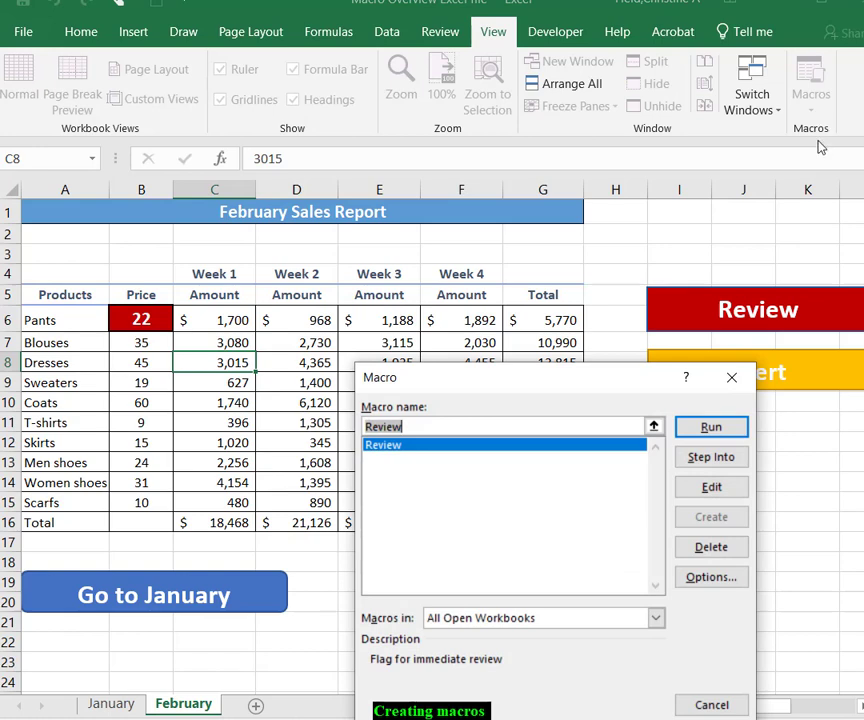
left_click(497, 452)
left_click(706, 428)
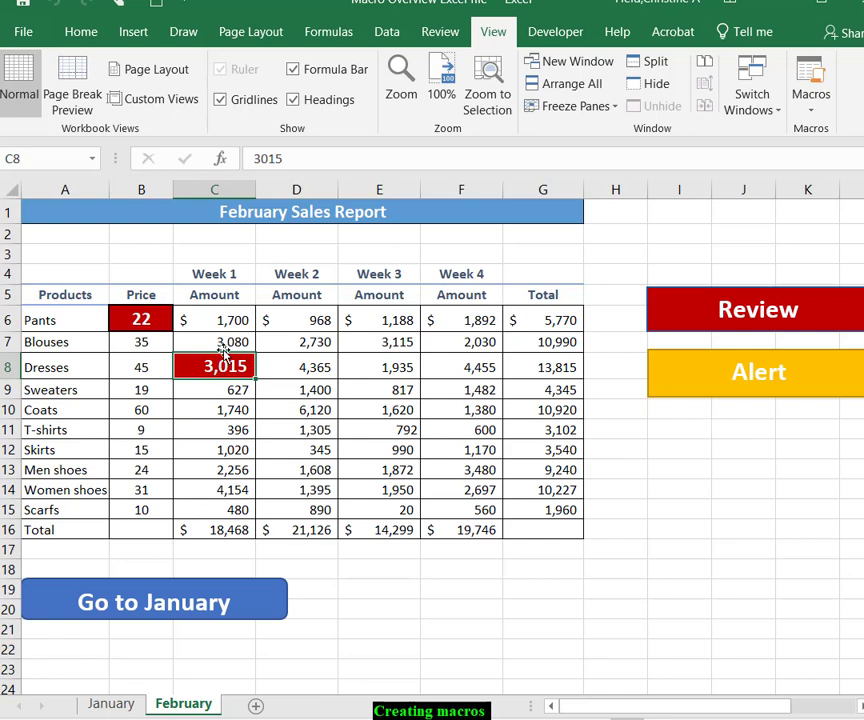
Step: Select other cells (C13, F6, G15) to reveal C8's new formatting
left_click(455, 432)
left_click(178, 469)
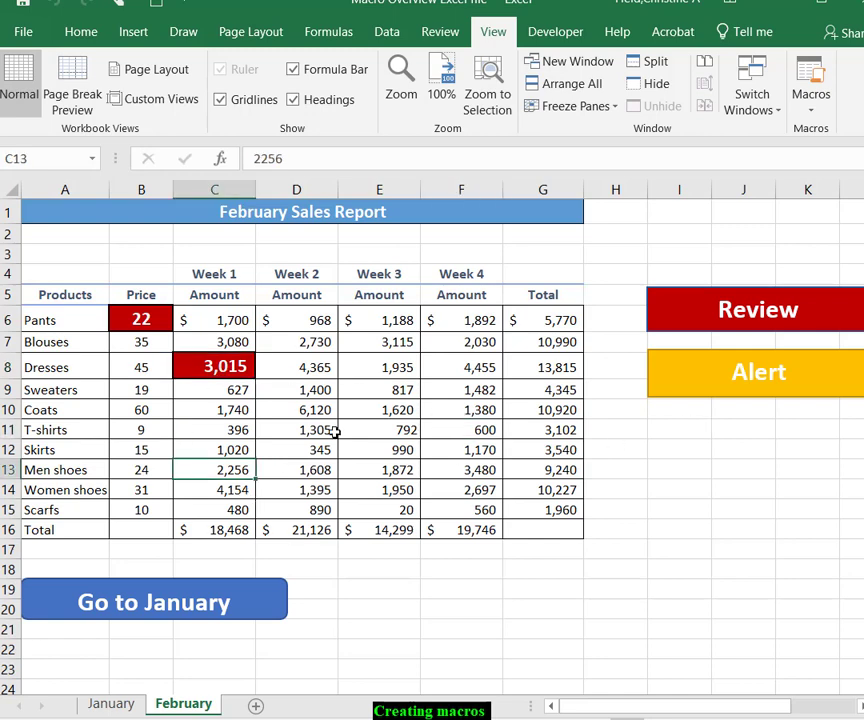
left_click(461, 320)
left_click(546, 510)
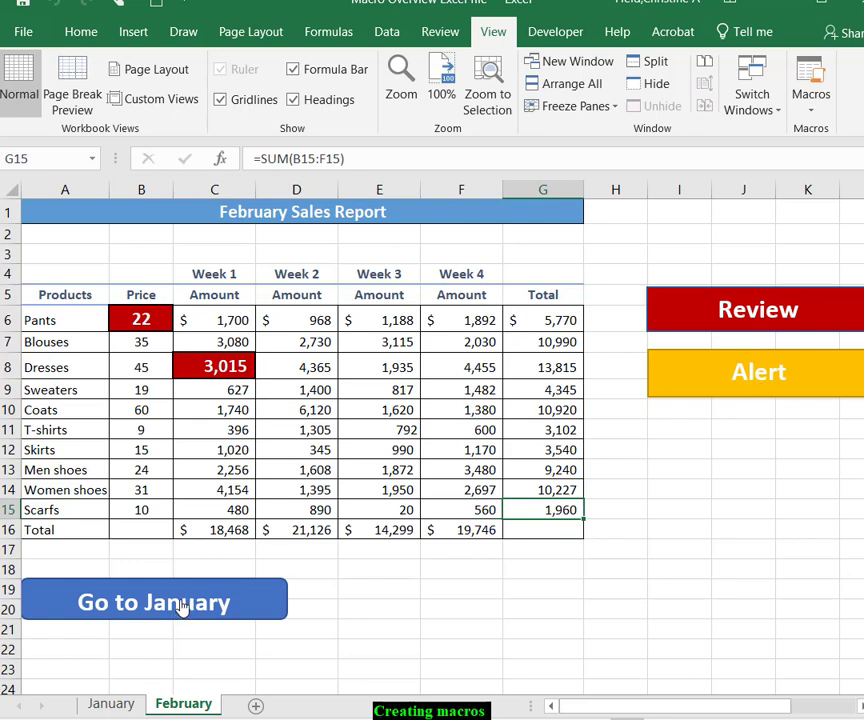
left_click(112, 706)
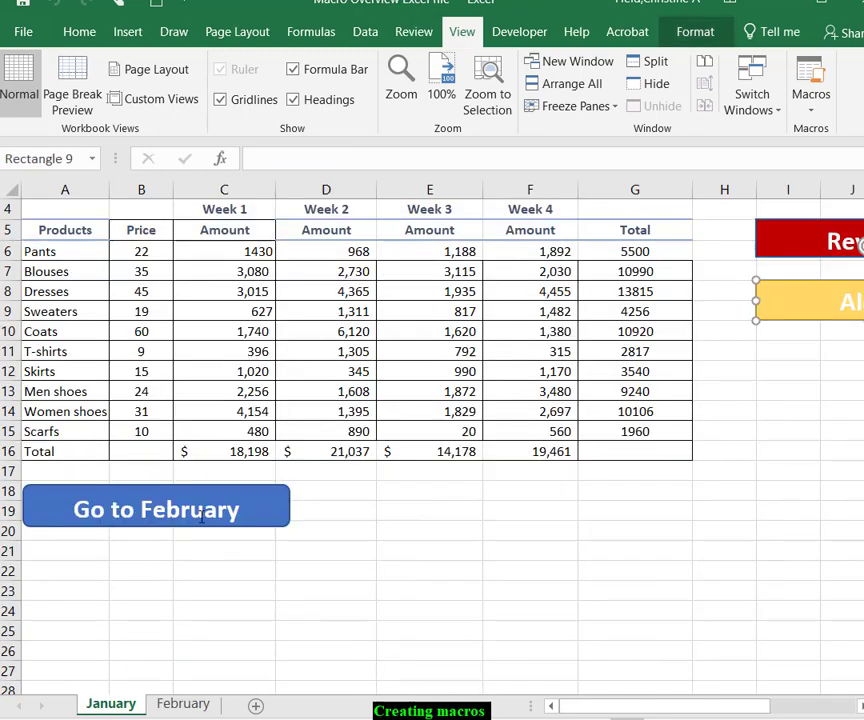
left_click(207, 707)
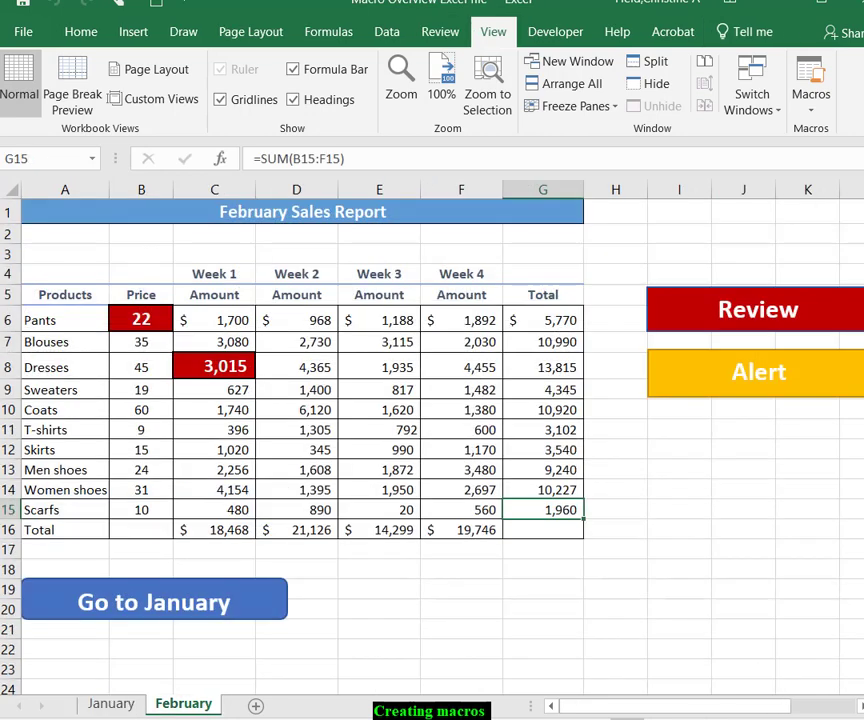